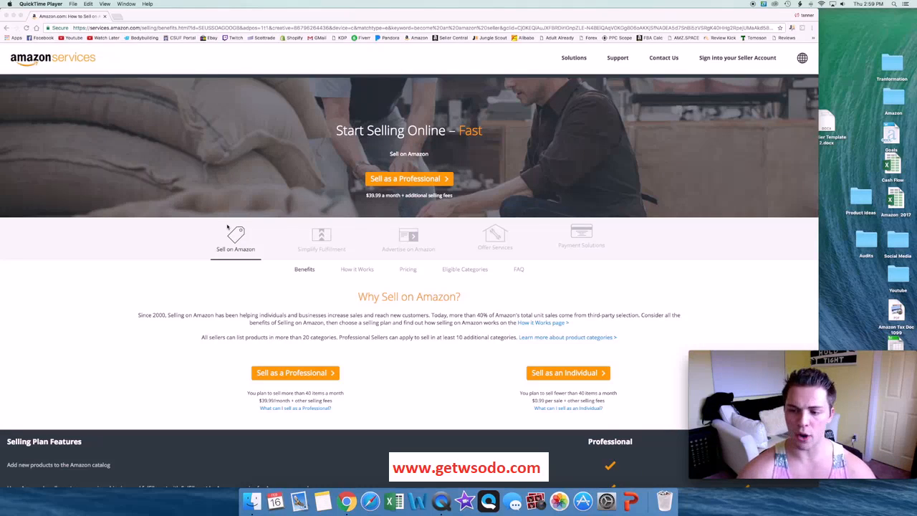
Step: Start the seller registration with the Professional selling plan
mouse_move(807, 424)
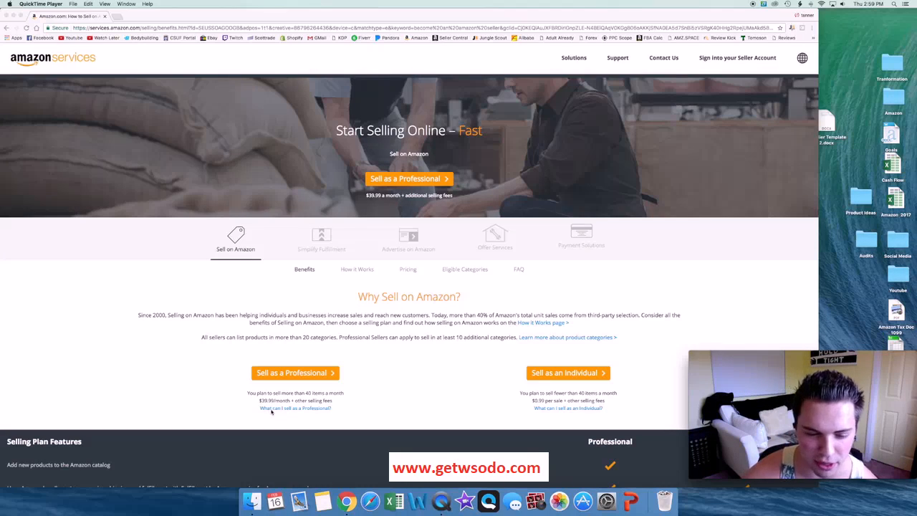
left_click(511, 404)
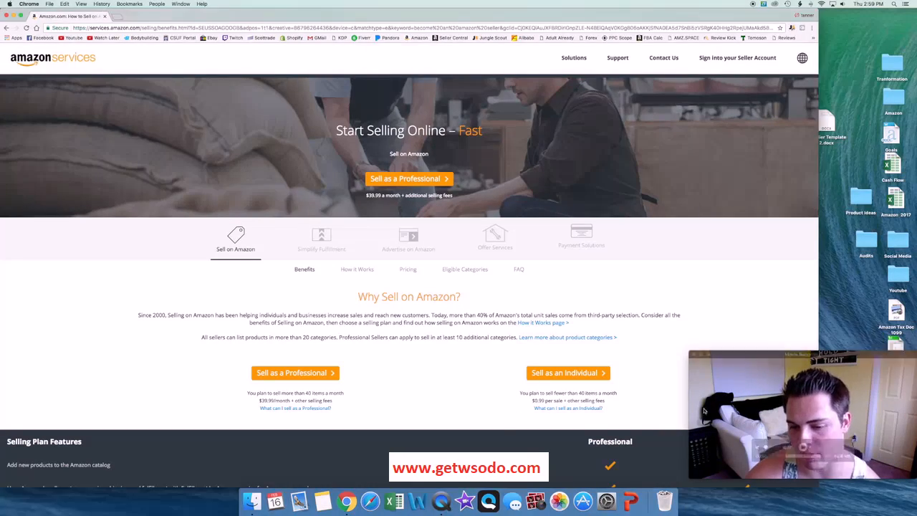
left_click(313, 372)
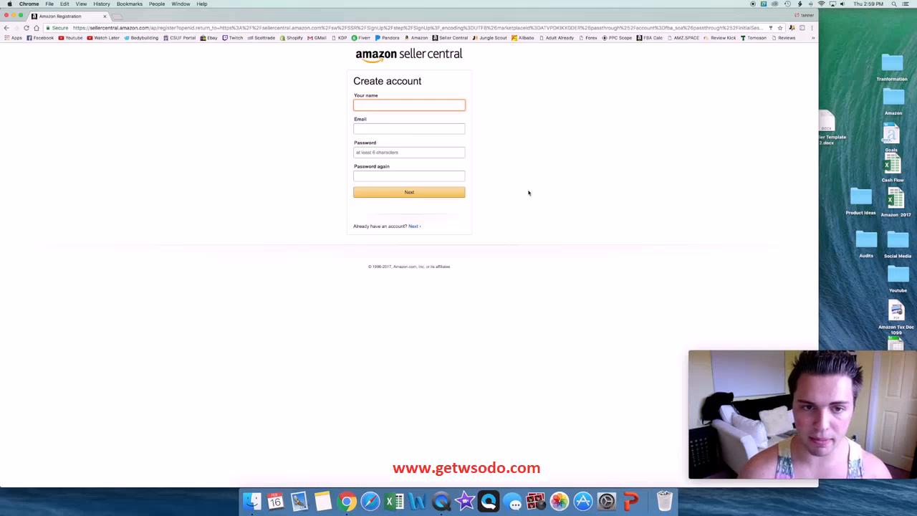
Step: Enter amazonmasterycourse as the name for the new seller account
type("tanner")
key("BackSpace")
key("BackSpace")
key("BackSpace")
key("BackSpace")
key("BackSpace")
key("BackSpace")
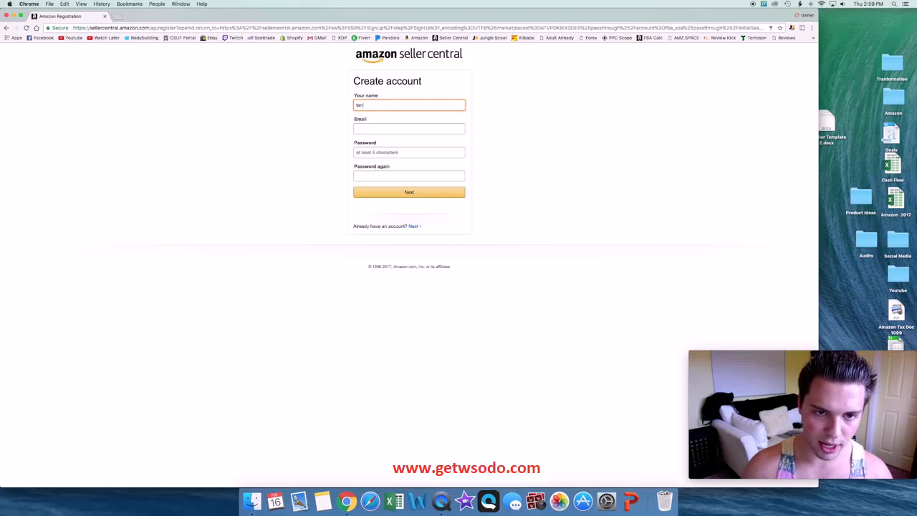
type("amazonmasterycourse")
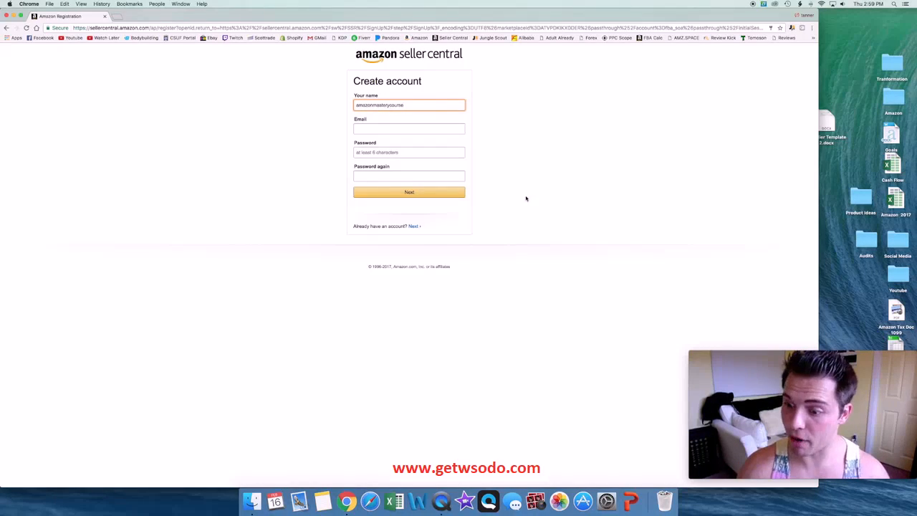
Step: Fill in the e-mail address for the new seller account
left_click(397, 129)
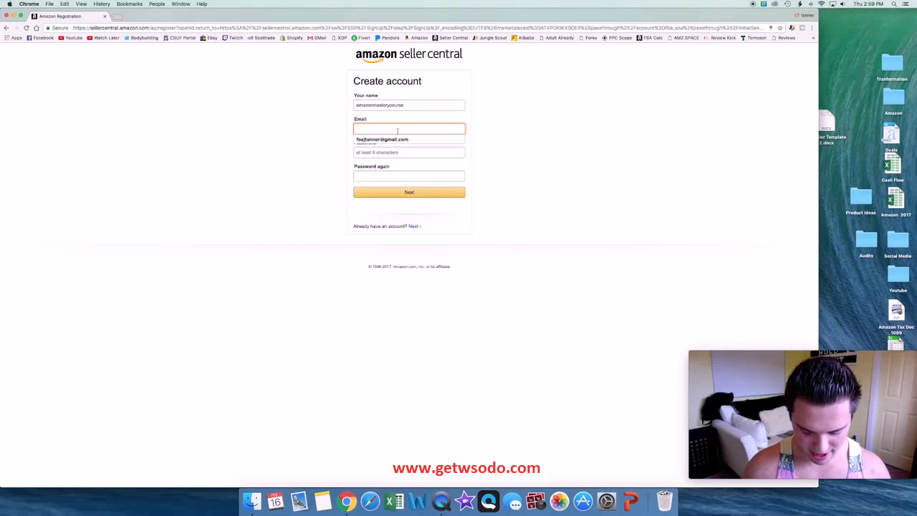
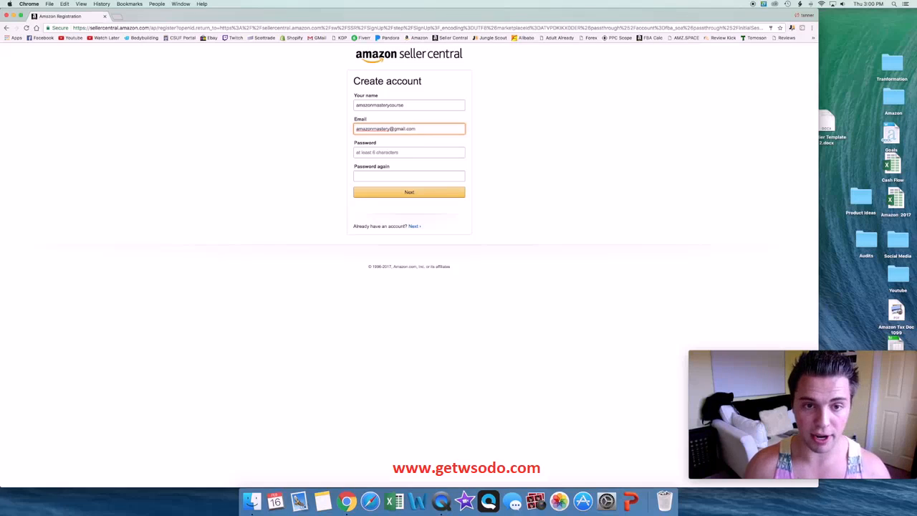
Step: Enter the account password, repeat it for confirmation, and submit the account registration
left_click(397, 152)
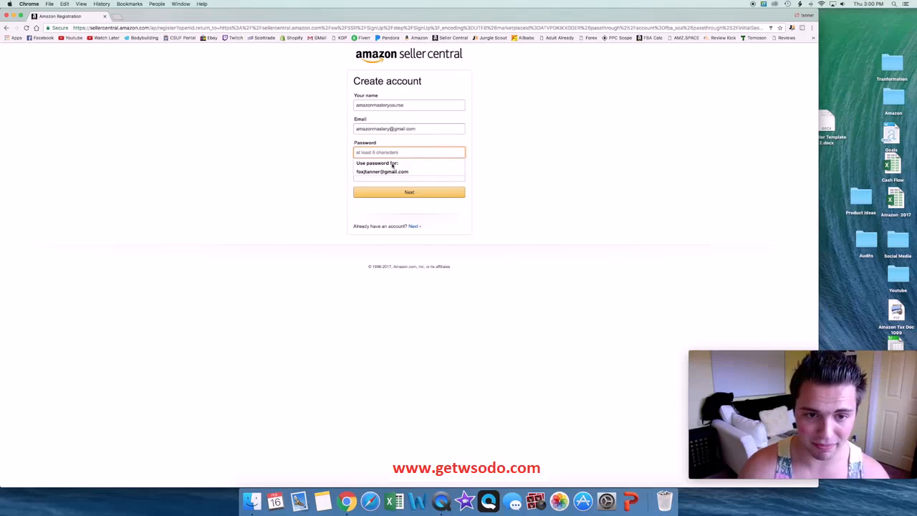
left_click(545, 148)
left_click(413, 155)
type("*********")
key("Tab")
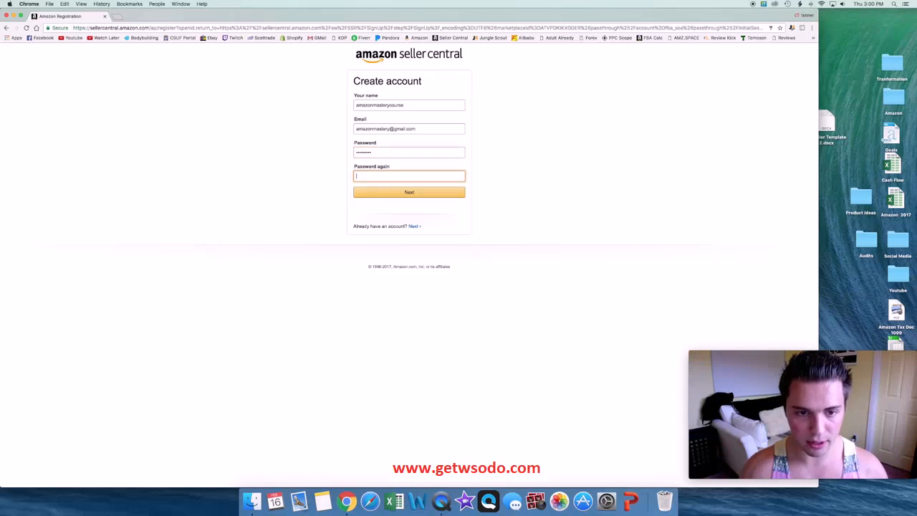
type("*********")
left_click(432, 191)
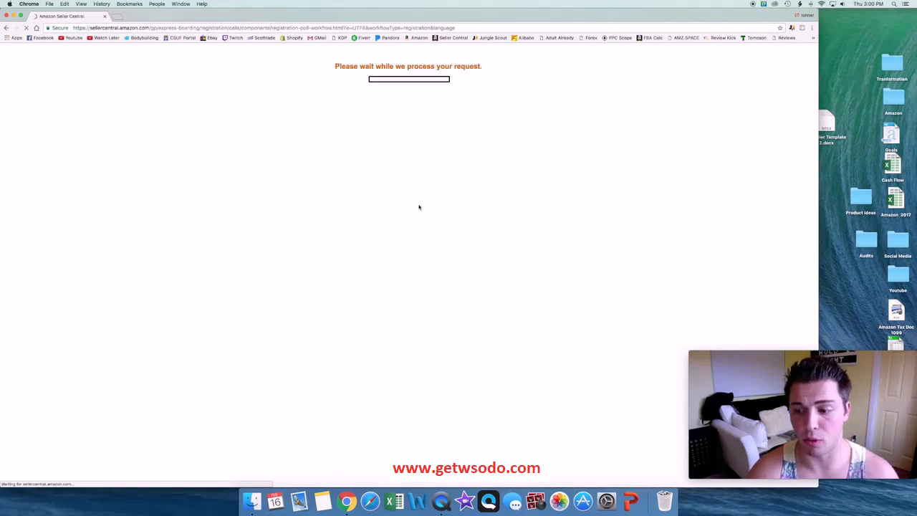
Step: Enter Amazon mastery as the legal name, accept the seller agreement terms, and continue
left_click(764, 77)
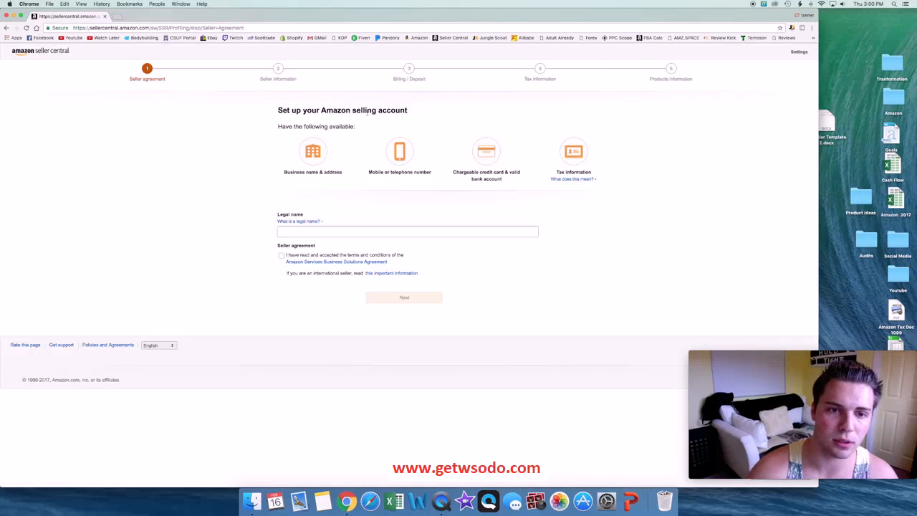
left_click(333, 232)
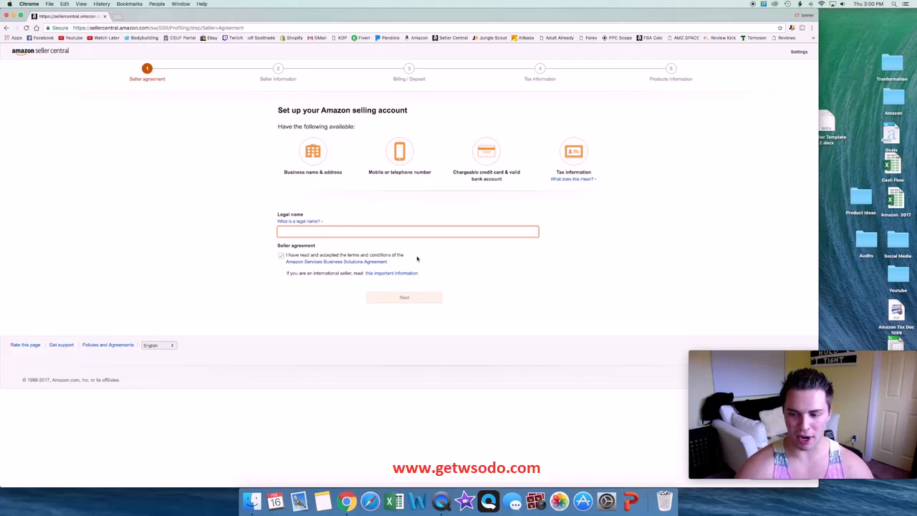
type("Mazon mastery")
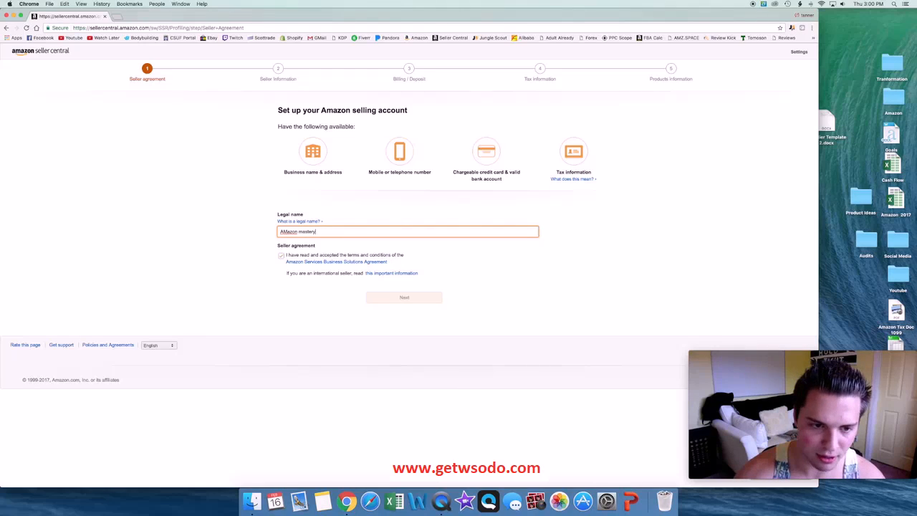
double_click(289, 231)
type("Amazon")
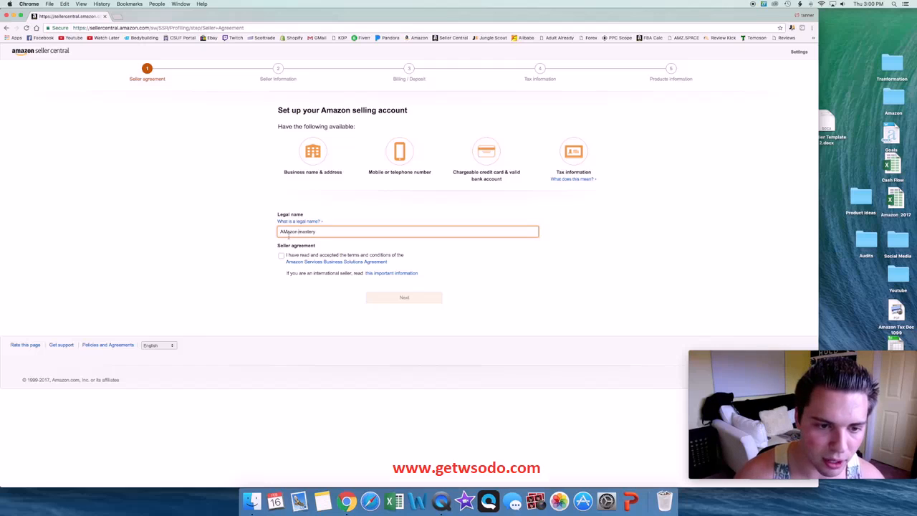
left_click(281, 256)
left_click(391, 299)
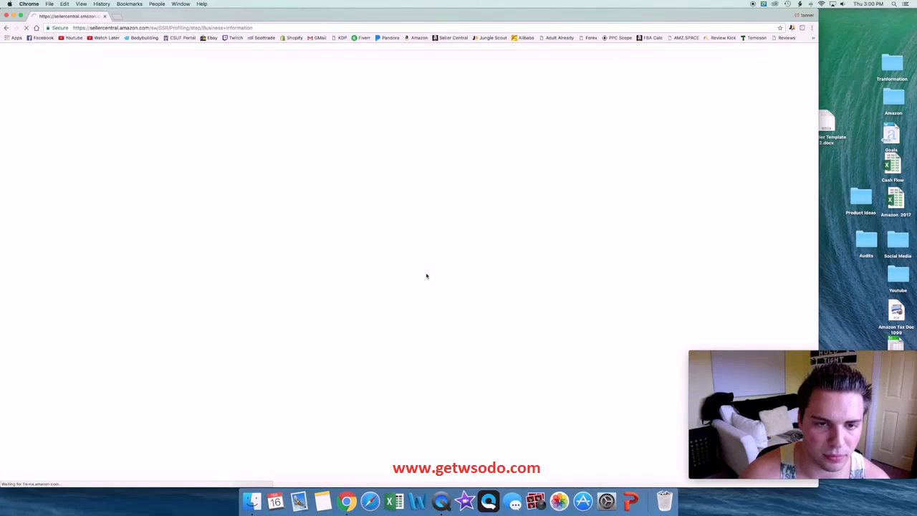
Step: Proceed through the seller information and billing and deposit stages to the tax information stage
left_click(336, 137)
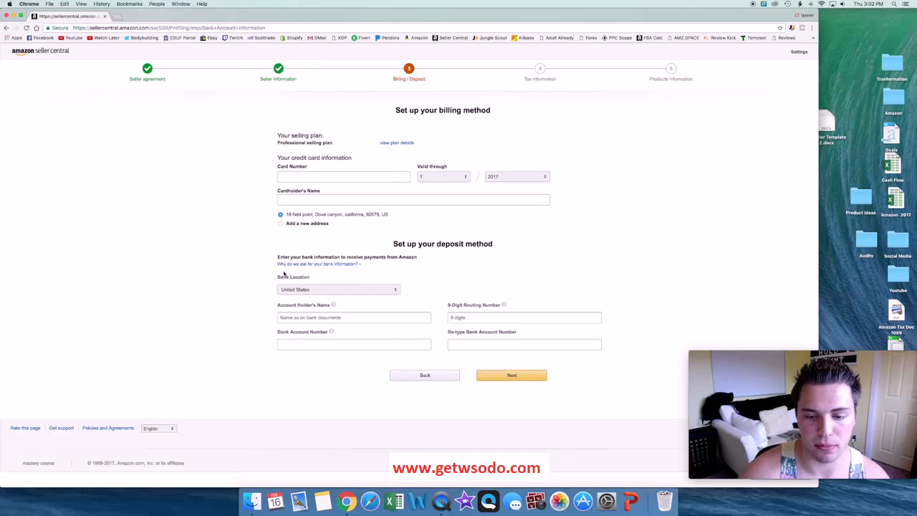
left_click(511, 375)
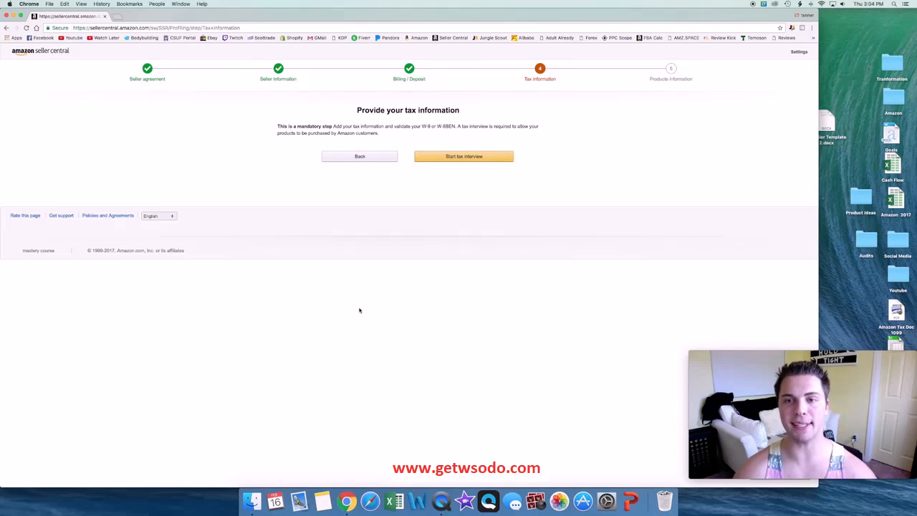
Step: Start the tax interview, answer Yes to being a U.S. person, and save and continue
left_click(420, 158)
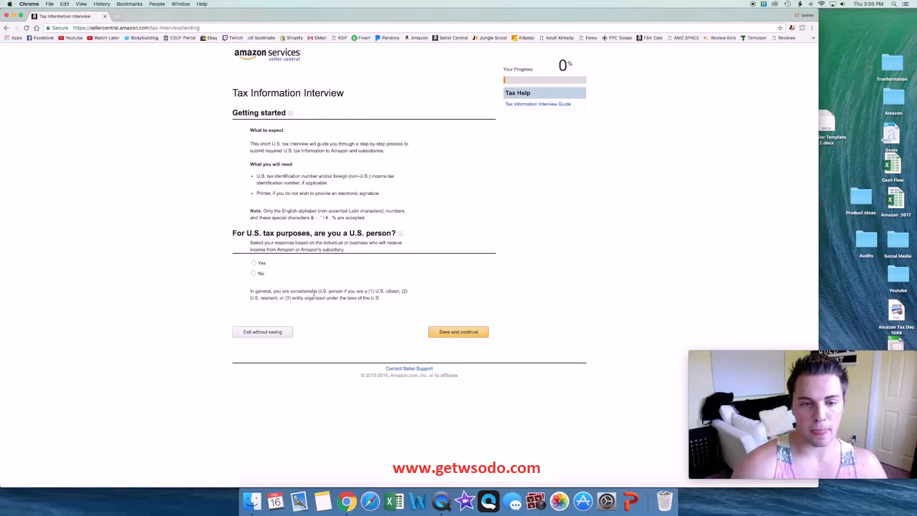
left_click(254, 263)
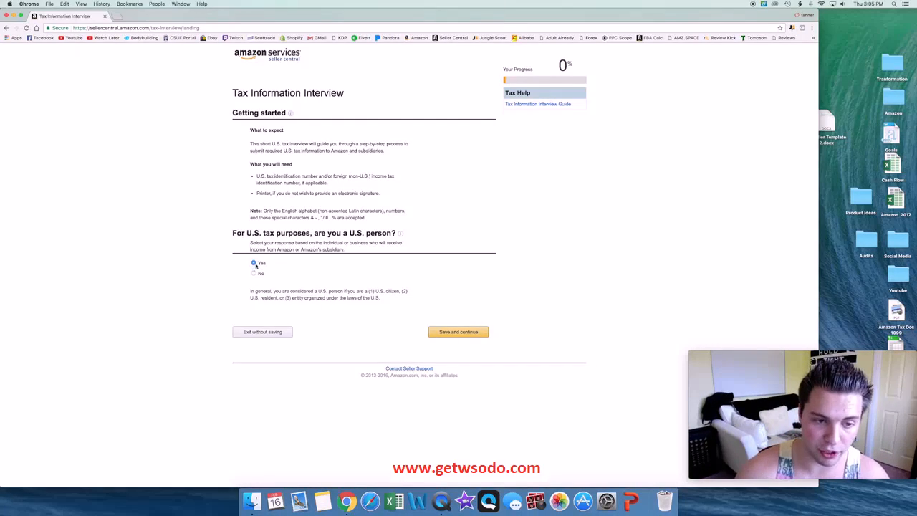
left_click(473, 333)
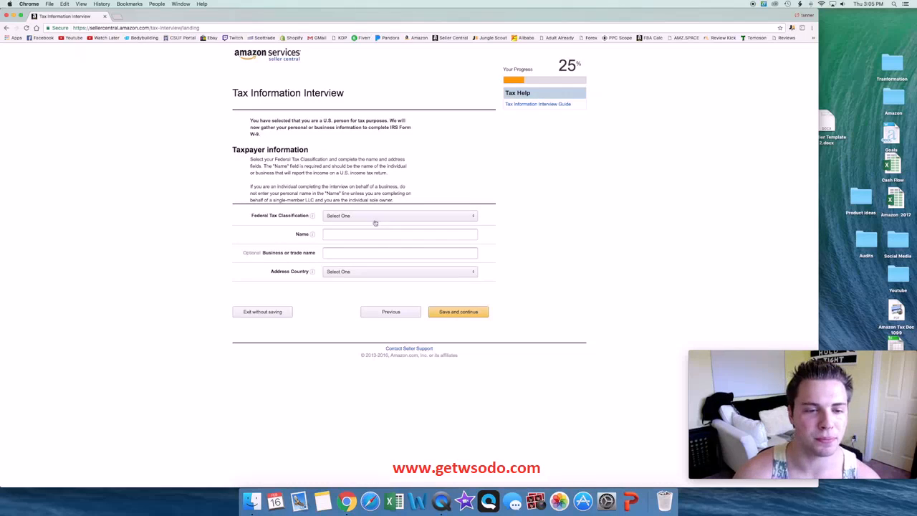
Step: Set the federal tax classification to Limited liability company with S Corporation as the LLC type
left_click(359, 214)
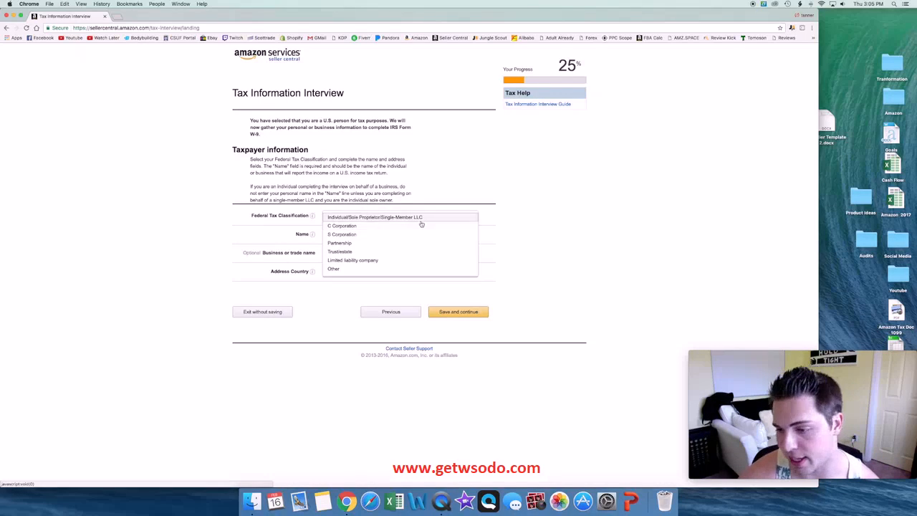
left_click(356, 269)
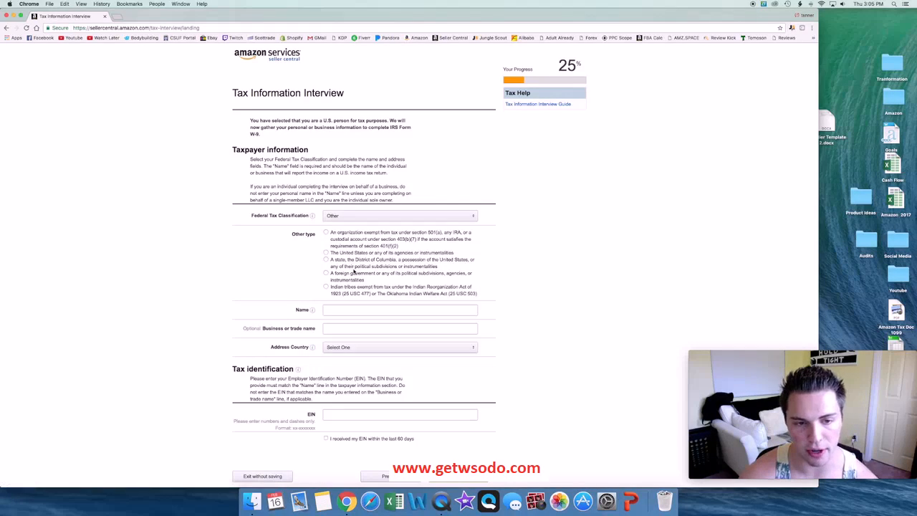
left_click(371, 218)
left_click(352, 260)
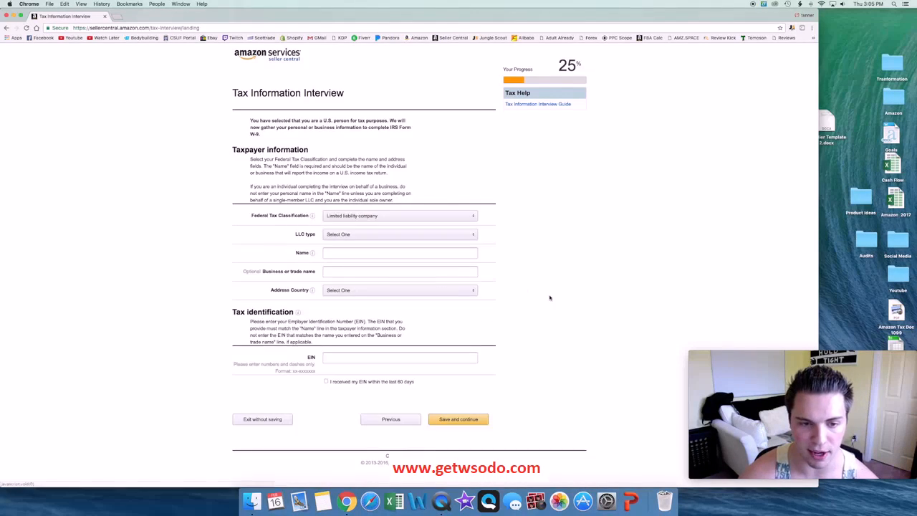
left_click(351, 236)
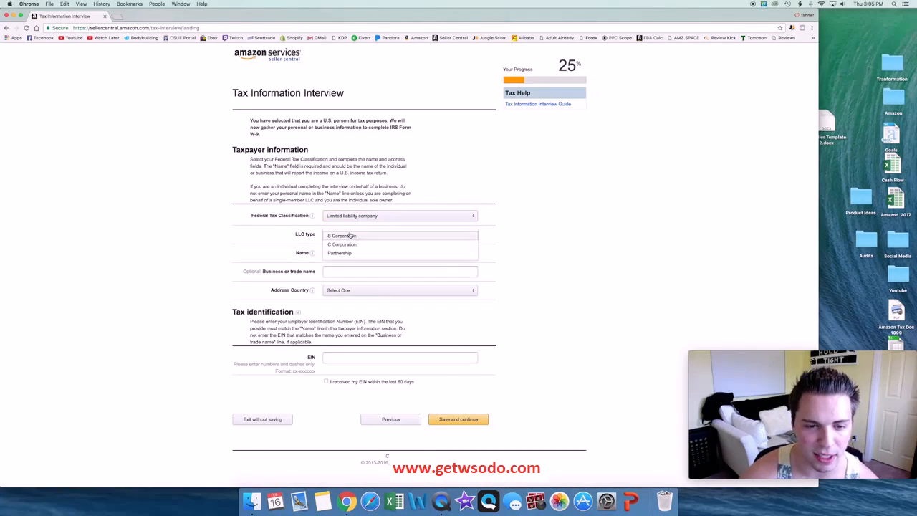
left_click(349, 237)
Step: Enter mastery course as the taxpayer name
left_click(352, 255)
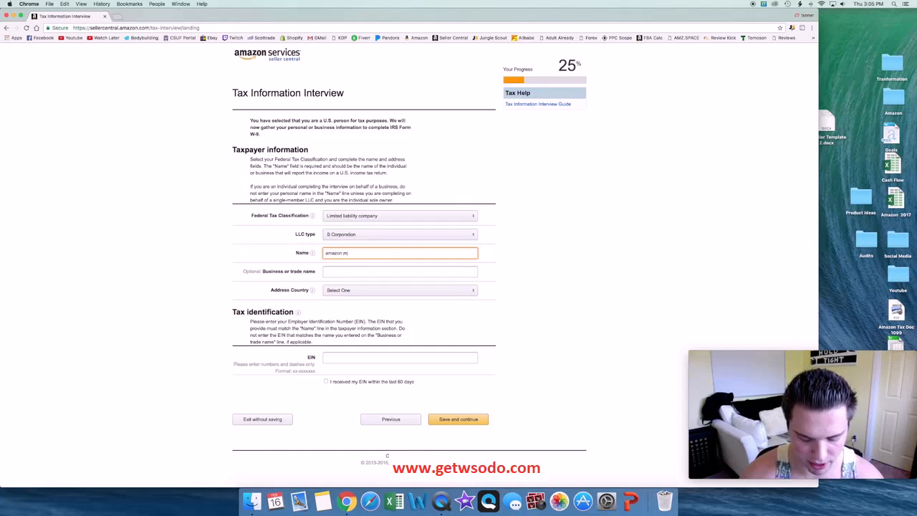
key("BackSpace")
key("BackSpace")
key("BackSpace")
key("BackSpace")
key("BackSpace")
key("BackSpace")
key("BackSpace")
type("mastery course")
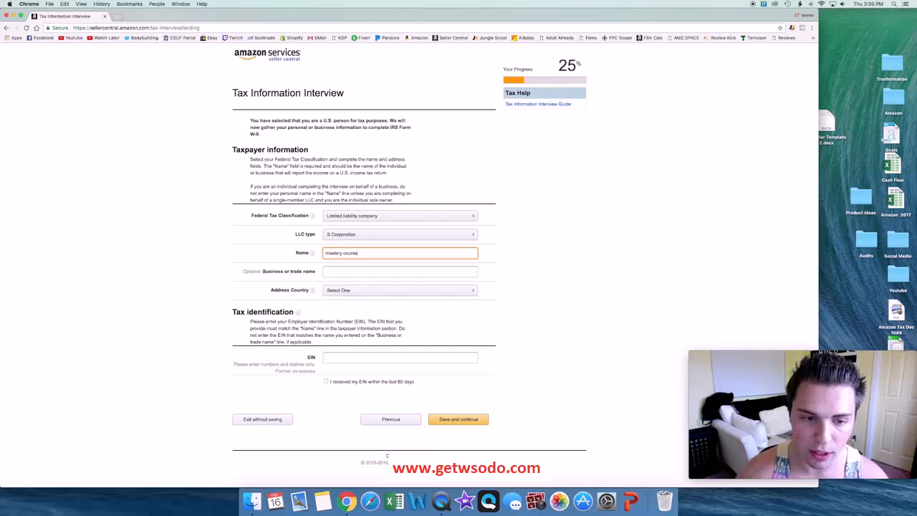
Step: Set the taxpayer's address country to United States
left_click(370, 290)
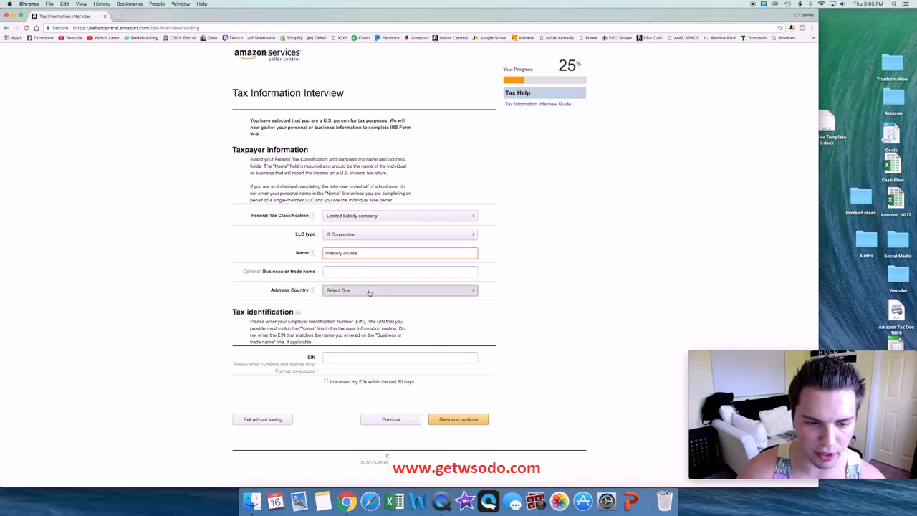
scroll(370, 293, "down", 5)
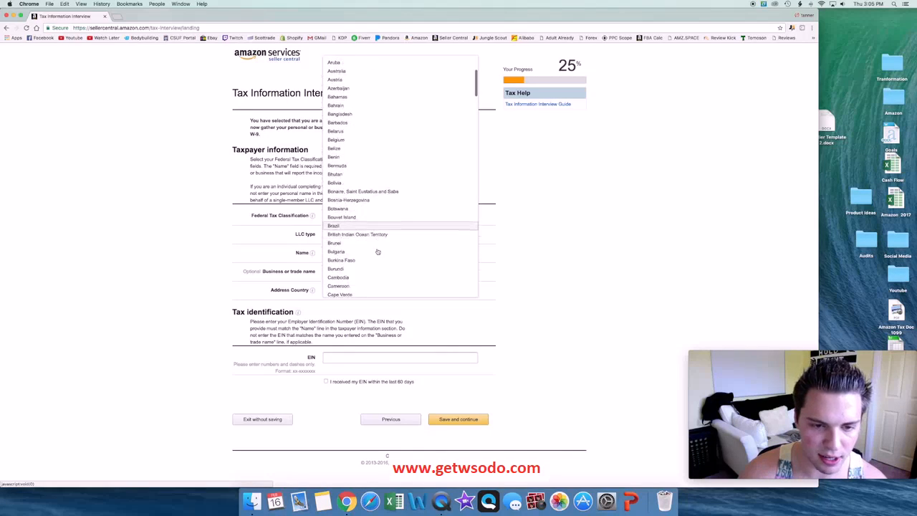
scroll(376, 257, "down", 5)
scroll(373, 254, "down", 6)
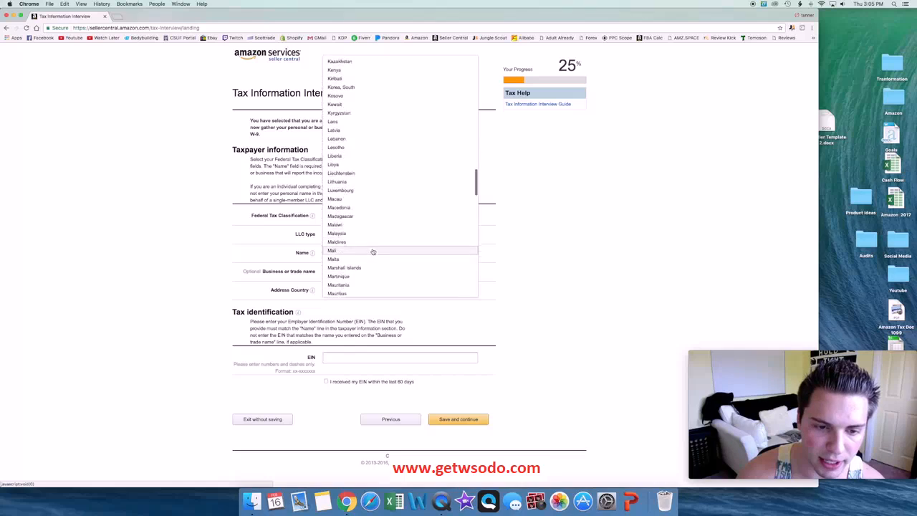
scroll(372, 253, "down", 6)
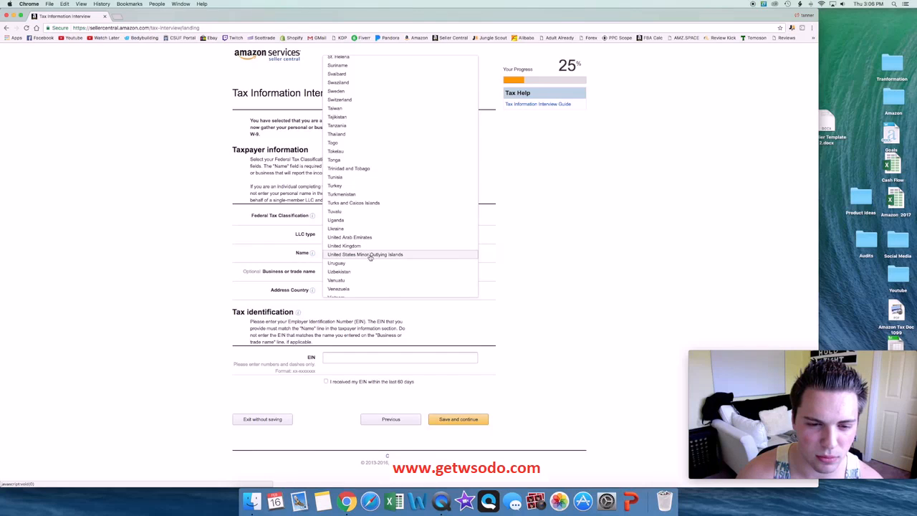
scroll(372, 250, "up", 20)
scroll(372, 247, "up", 5)
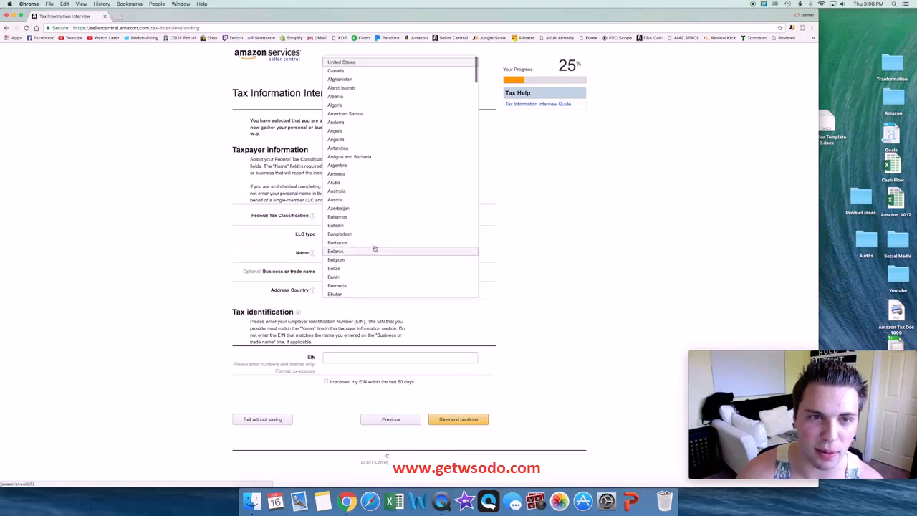
left_click(344, 63)
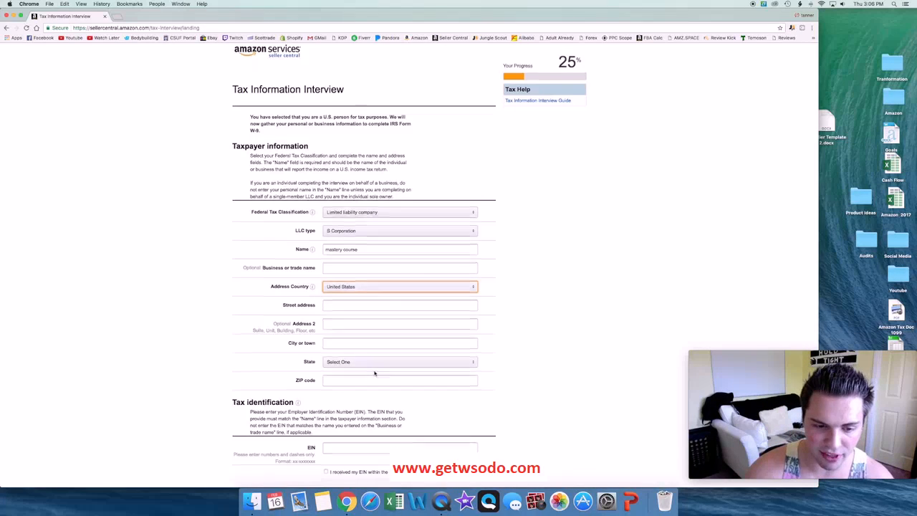
Step: Examine the remaining address and EIN fields of the taxpayer form
scroll(356, 379, "down", 3)
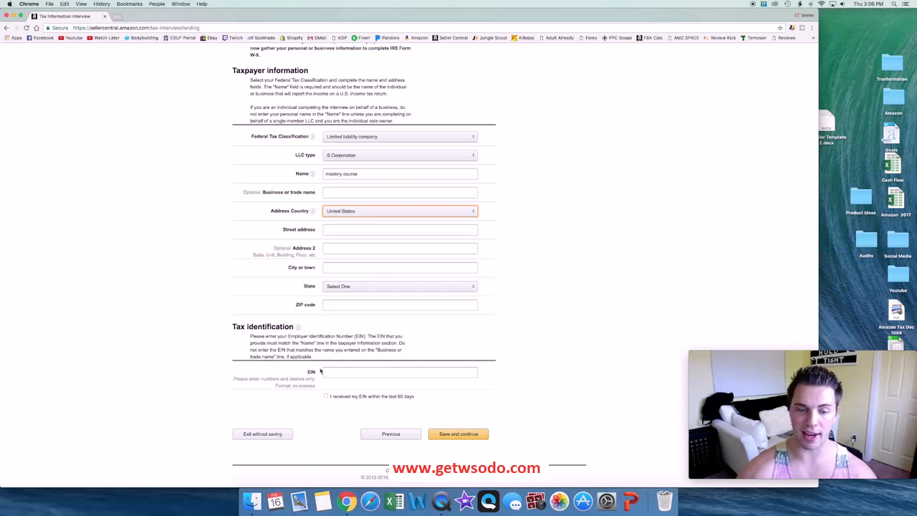
scroll(409, 382, "up", 3)
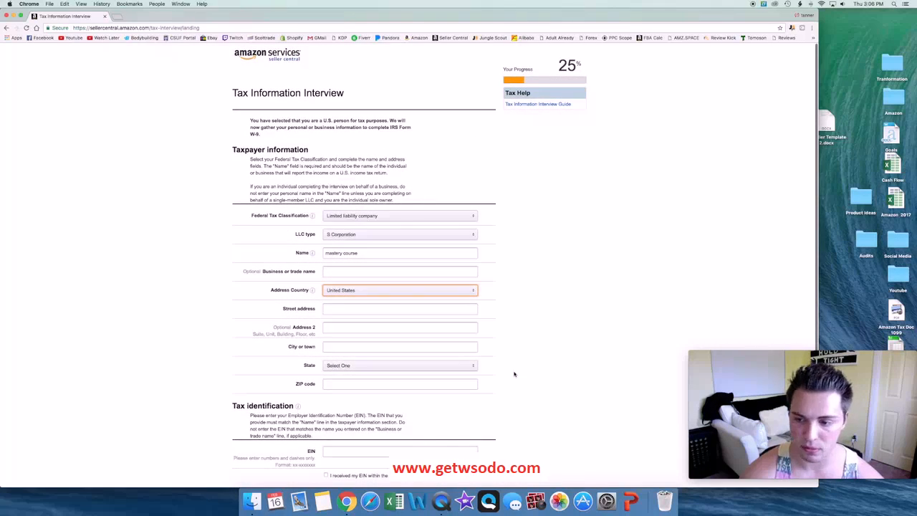
scroll(450, 407, "down", 2)
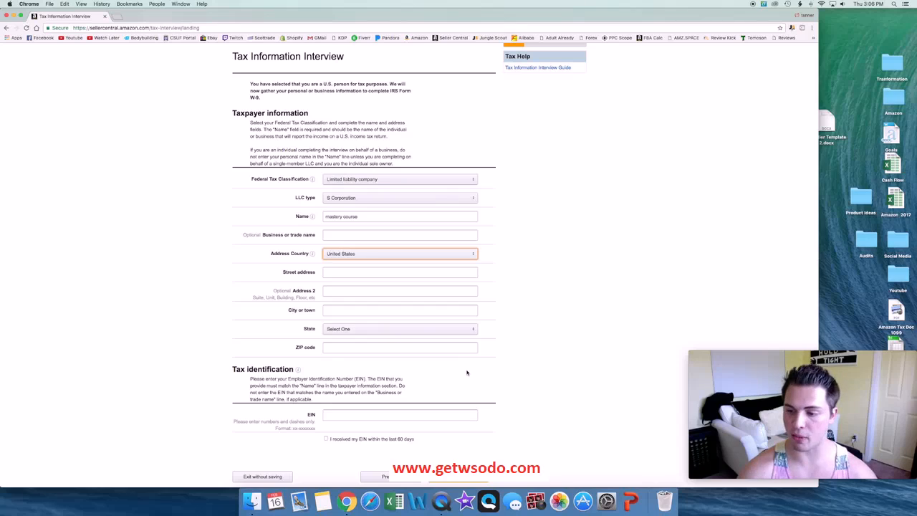
scroll(467, 373, "down", 2)
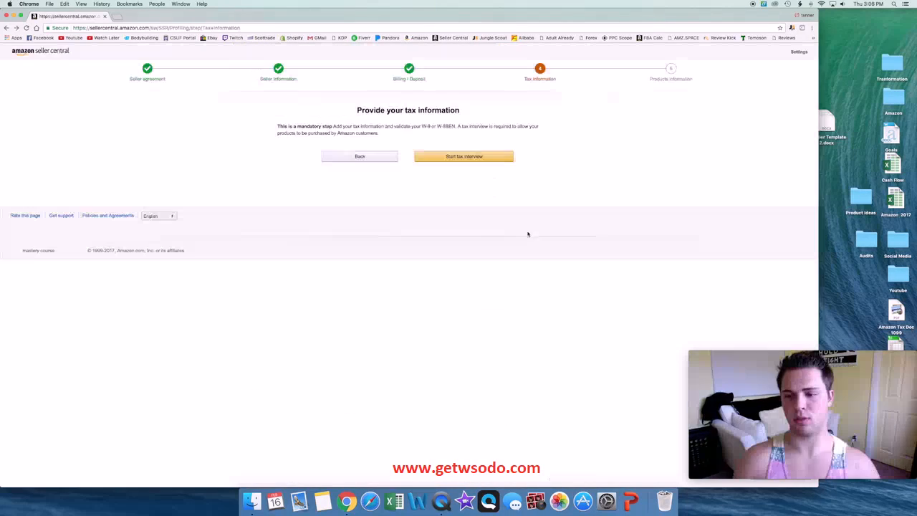
mouse_move(883, 377)
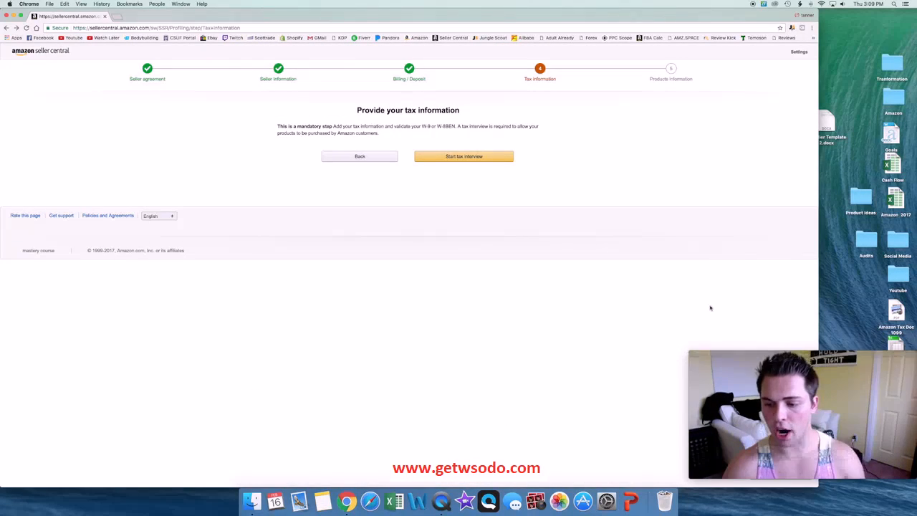